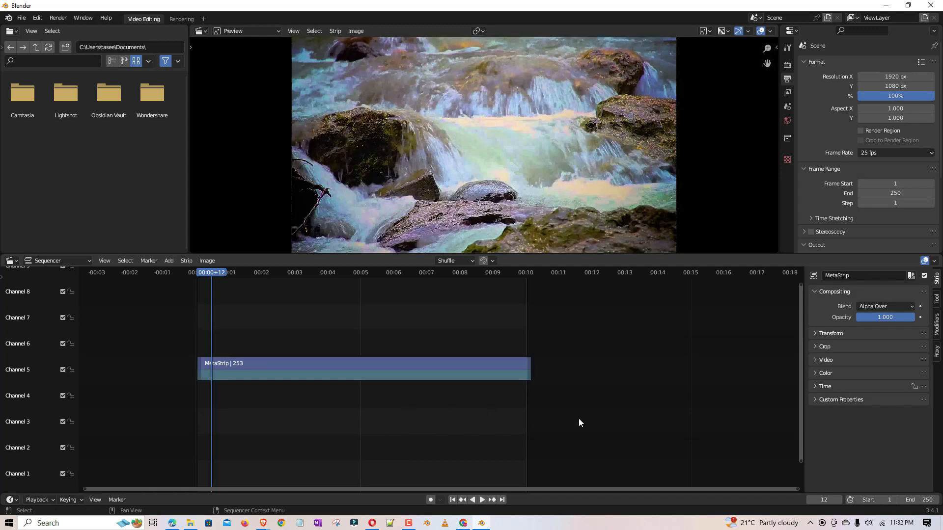
Step: Ungroup the meta strip on channel 5 into its separate video and audio strips and clear the selection
{"action": "left_click_drag", "start_coordinate": [573, 404], "coordinate": [186, 352]}
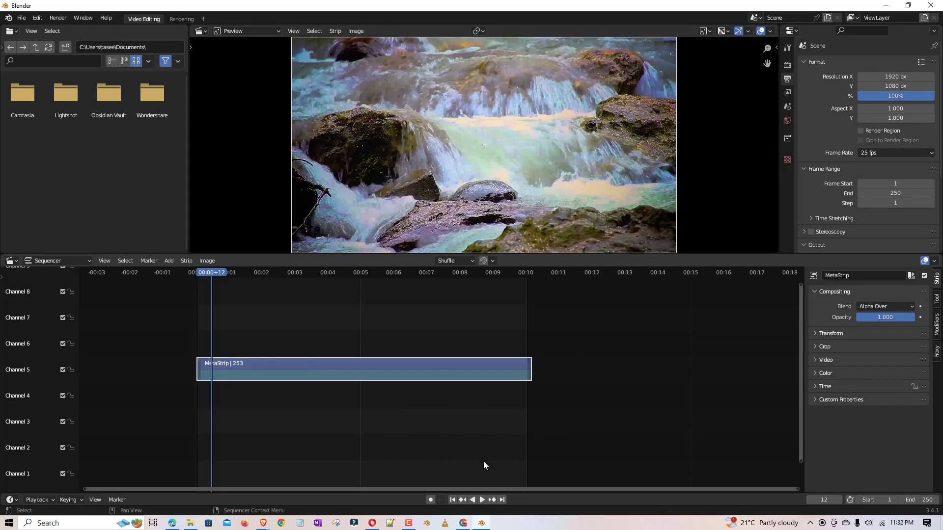
{"action": "left_click", "coordinate": [485, 460]}
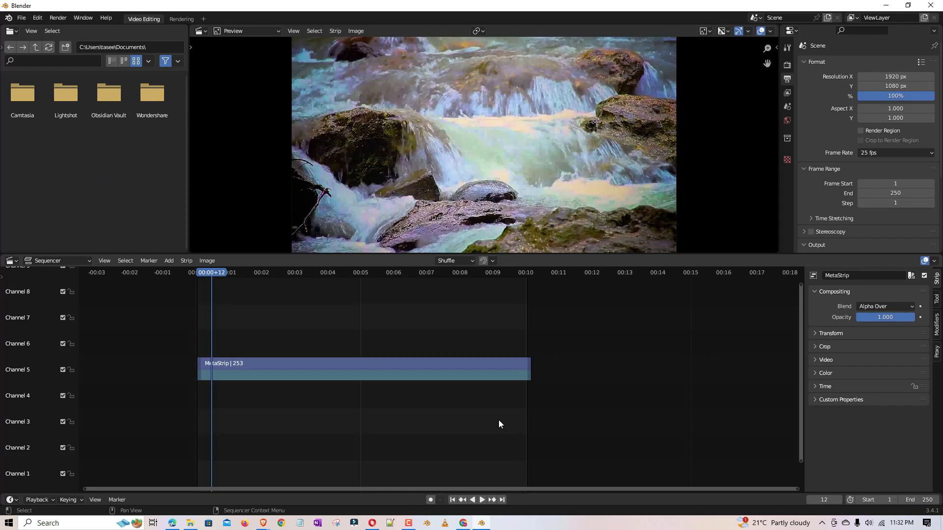
{"action": "left_click_drag", "start_coordinate": [557, 395], "coordinate": [381, 358]}
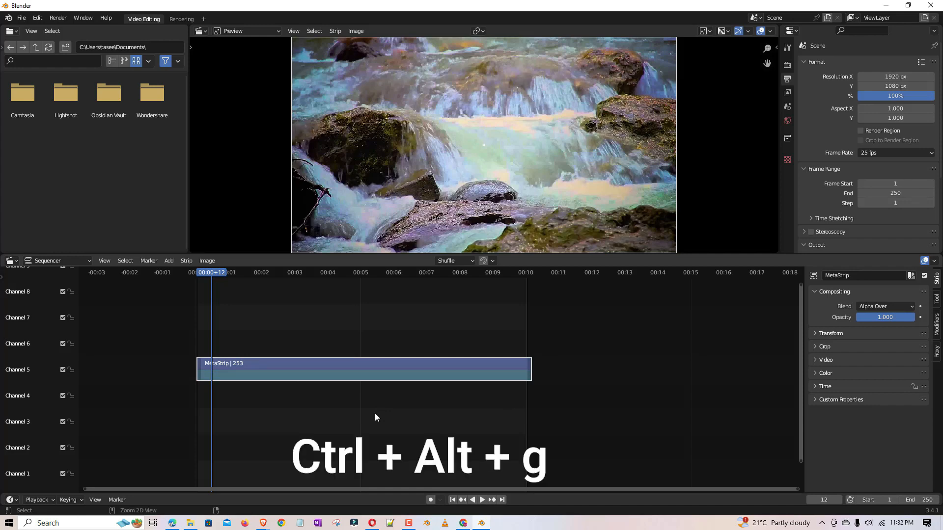
{"action": "key", "text": "ctrl+alt+g"}
{"action": "left_click", "coordinate": [503, 406]}
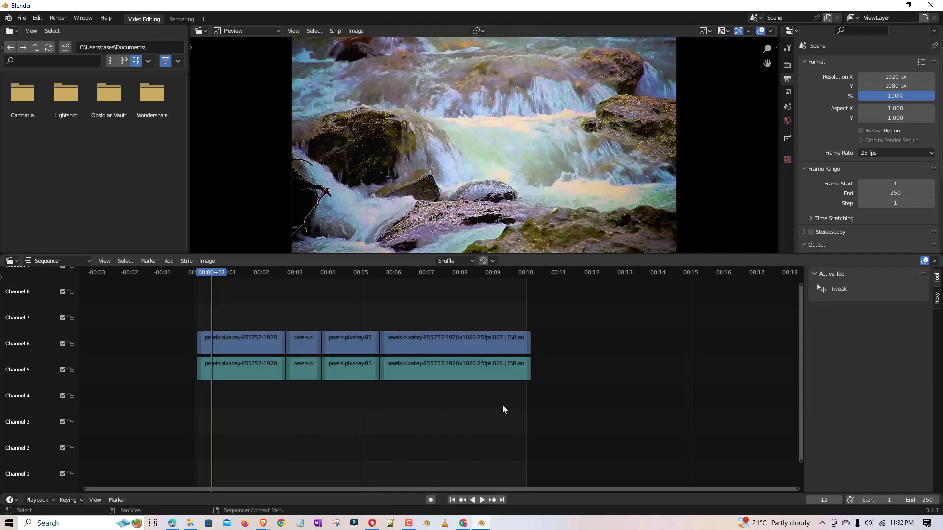
Step: Slide the last video strip away along channel 6 and return it to its original place
{"action": "left_click_drag", "start_coordinate": [470, 350], "coordinate": [577, 349]}
{"action": "left_click_drag", "start_coordinate": [352, 296], "coordinate": [405, 402]}
{"action": "left_click_drag", "start_coordinate": [544, 345], "coordinate": [437, 346]}
Step: Group the last three video and audio strip pairs into a meta strip and ungroup it again
{"action": "left_click_drag", "start_coordinate": [582, 407], "coordinate": [309, 319]}
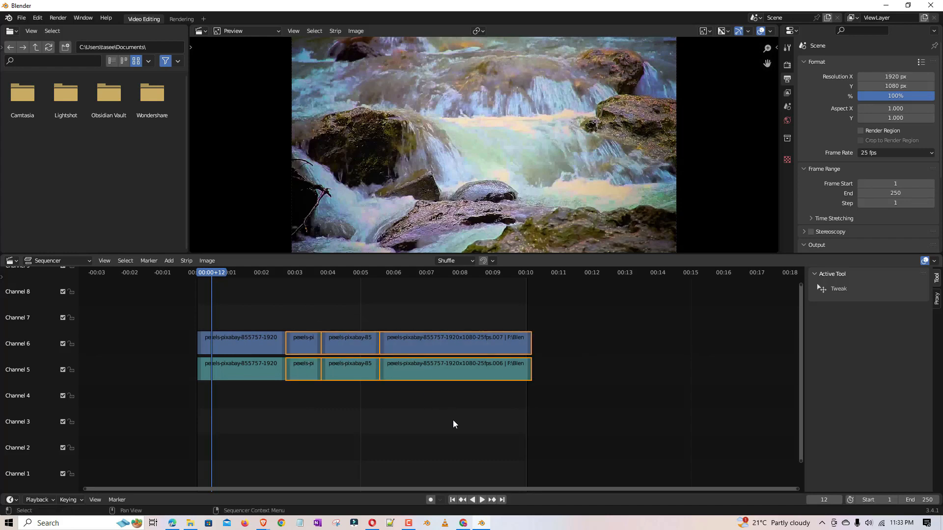
{"action": "key", "text": "ctrl+g"}
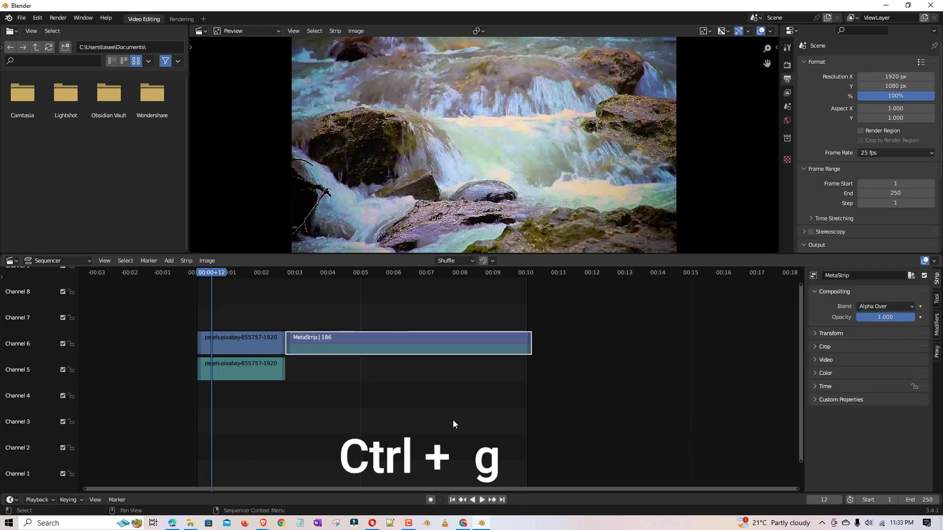
{"action": "left_click", "coordinate": [556, 397]}
{"action": "left_click_drag", "start_coordinate": [569, 379], "coordinate": [345, 317]}
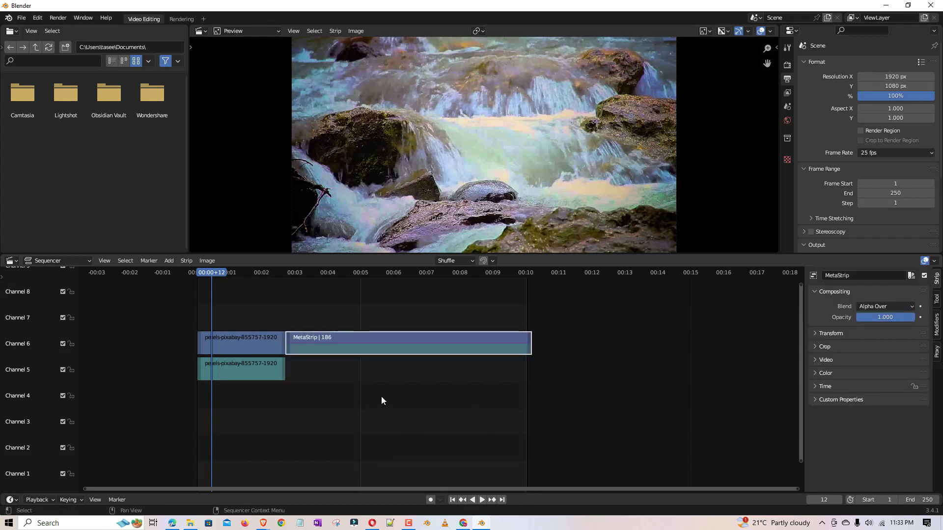
{"action": "key", "text": "ctrl+alt+g"}
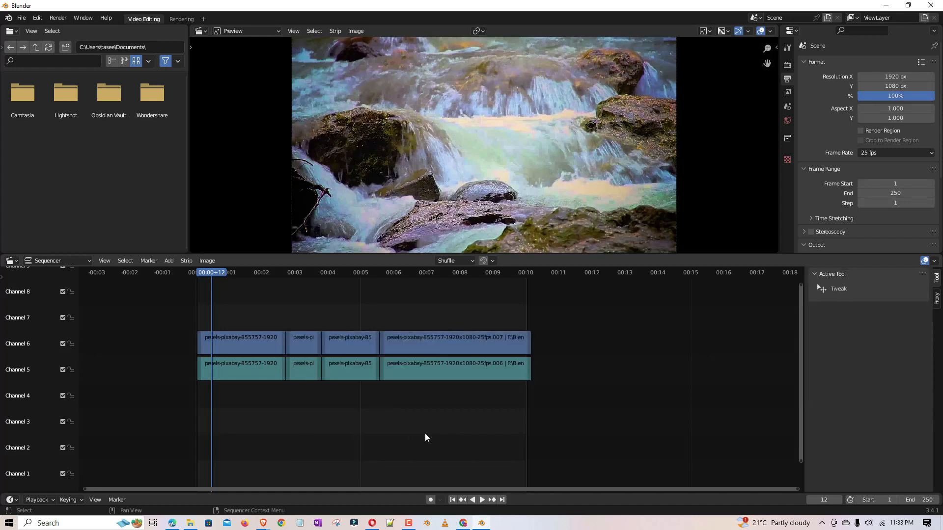
Step: Group all video and audio strips into one meta strip and enter it, selecting all the strips inside
{"action": "left_click_drag", "start_coordinate": [600, 435], "coordinate": [190, 311]}
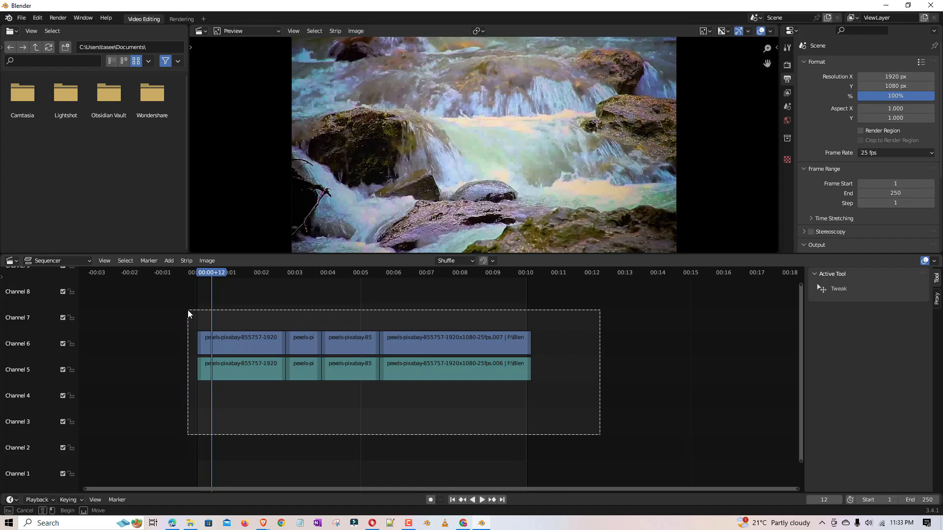
{"action": "key", "text": "ctrl+g"}
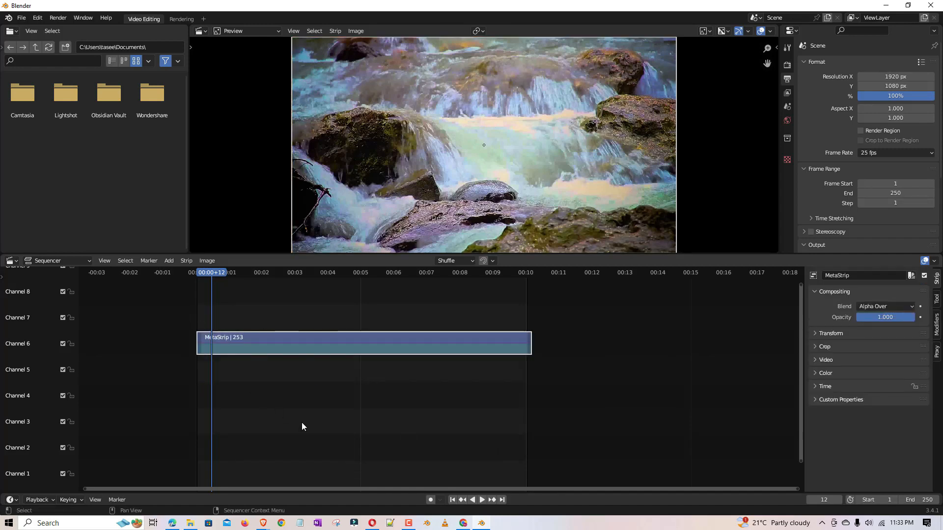
{"action": "key", "text": "Tab"}
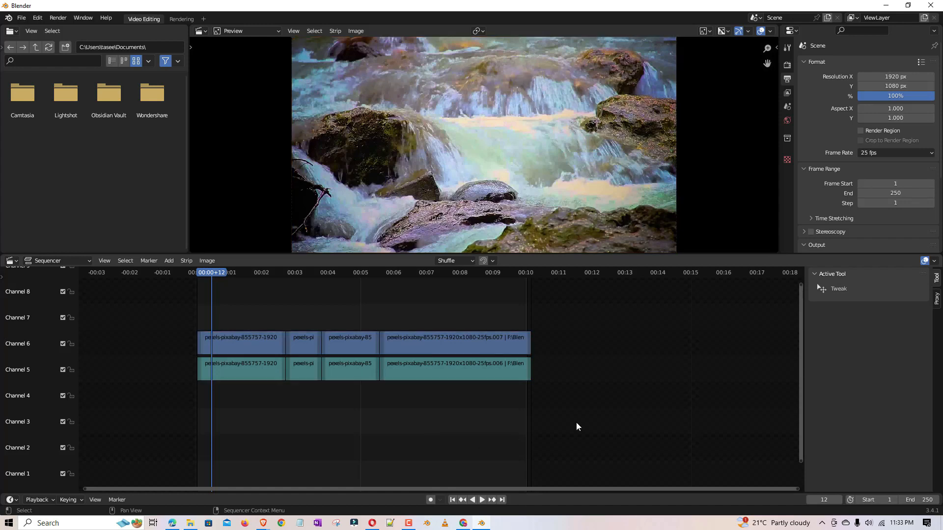
{"action": "left_click_drag", "start_coordinate": [603, 431], "coordinate": [208, 326]}
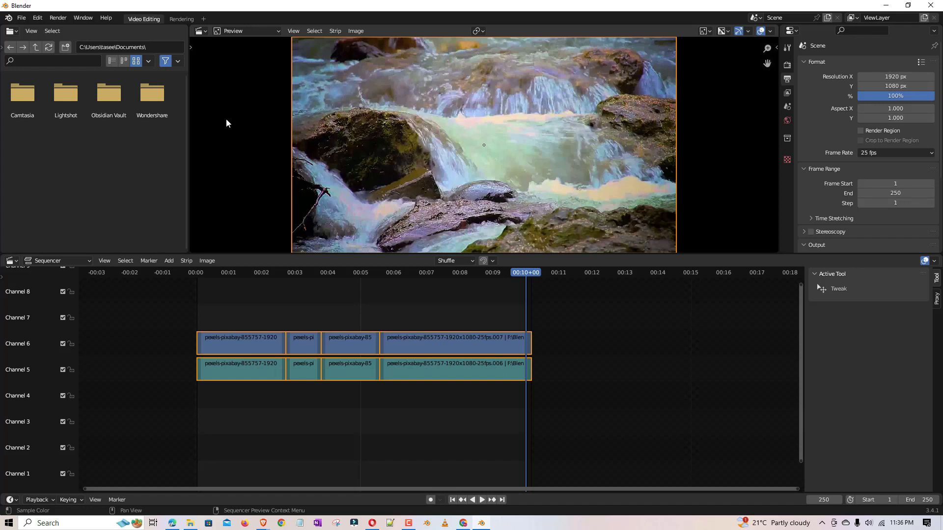
Step: Play back the sequence, stop it and place the playhead at 00:00+00
{"action": "key", "text": "space"}
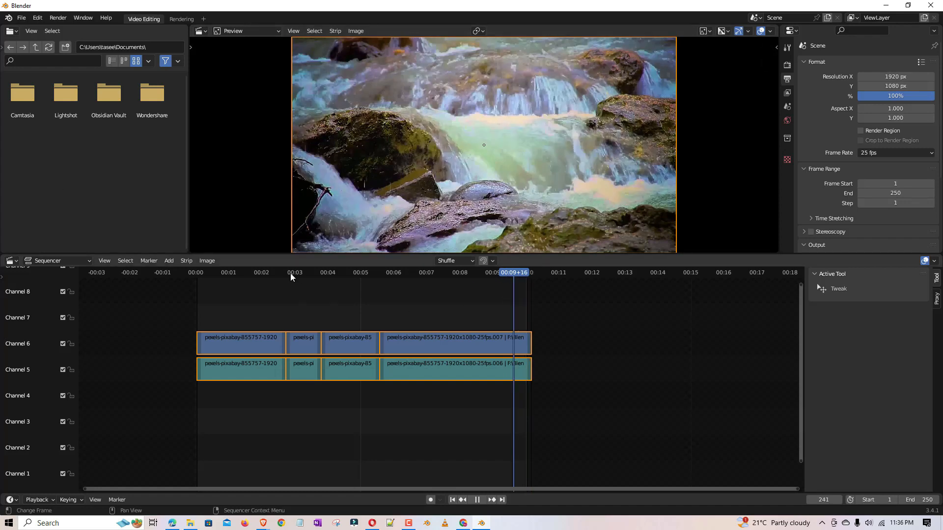
{"action": "key", "text": "space"}
{"action": "left_click", "coordinate": [195, 274]}
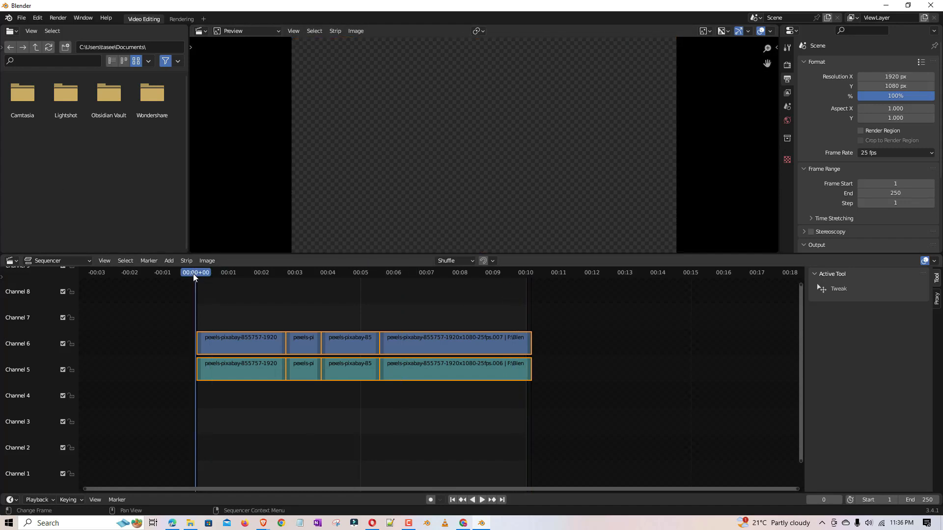
Step: Move the playhead to 00:05+02 and then 00:09+18, jumping back to the start frame each time
{"action": "left_click", "coordinate": [364, 281]}
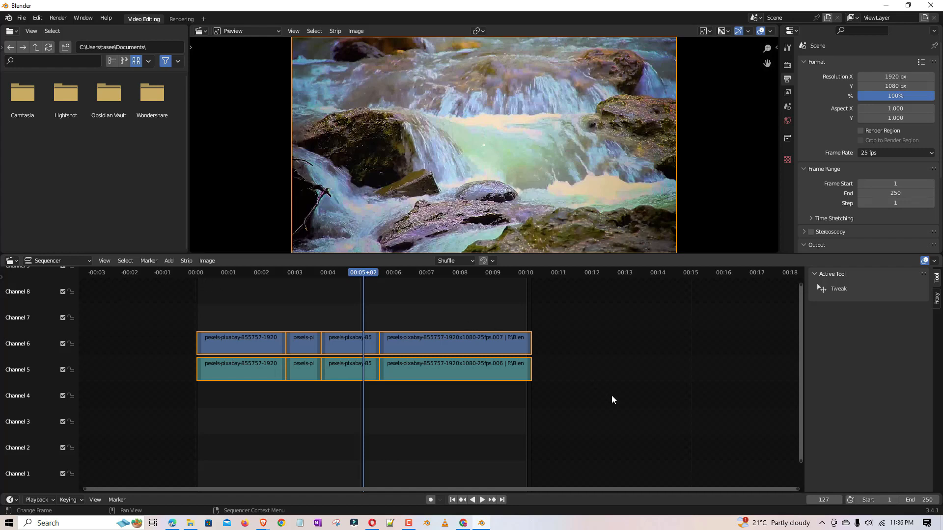
{"action": "key", "text": "shift+Left"}
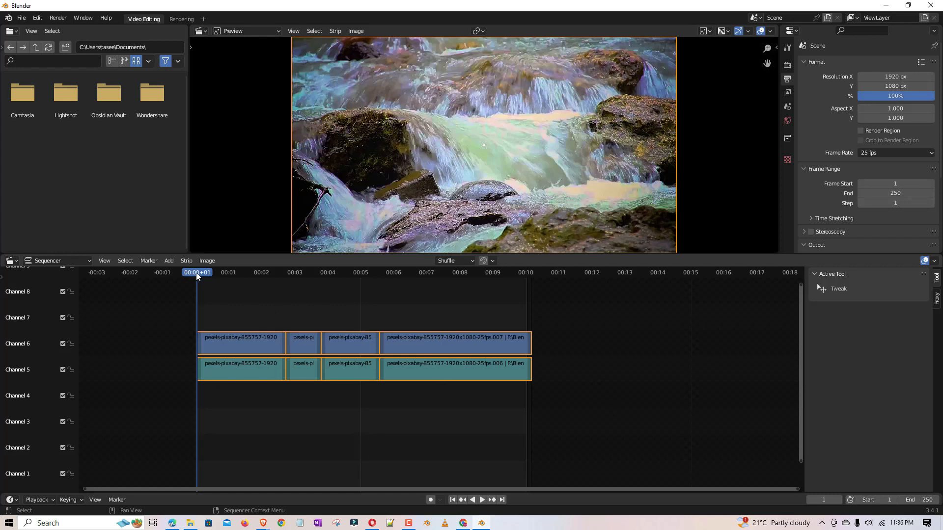
{"action": "left_click", "coordinate": [517, 277]}
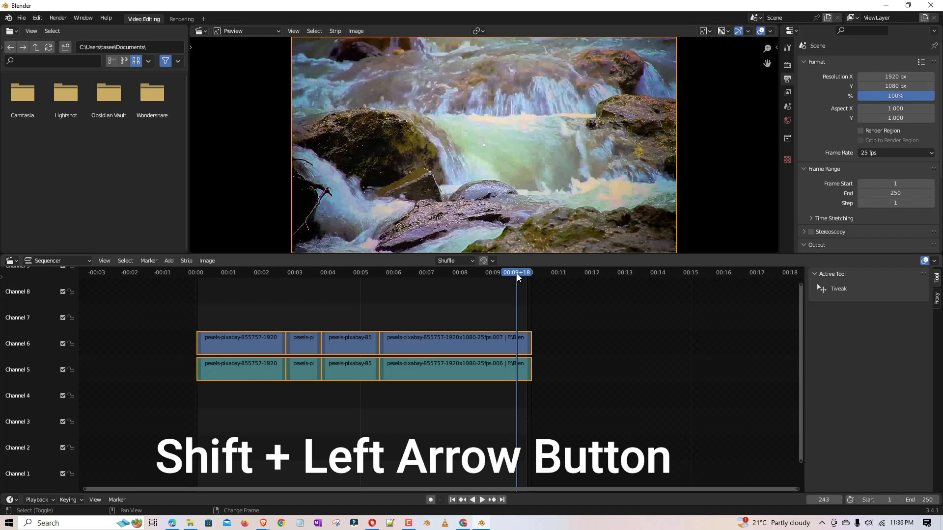
{"action": "key", "text": "shift+Left"}
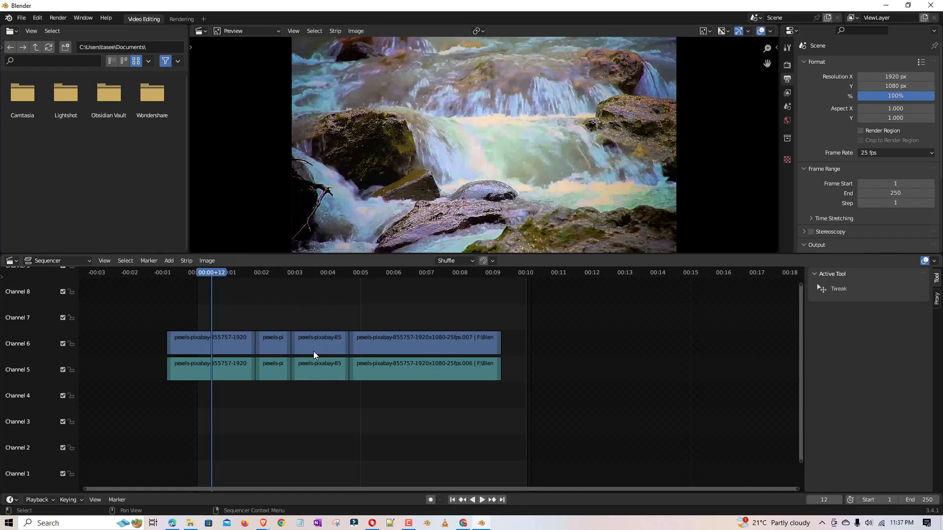
Step: Set a preview range from frame 0 to frame 364 in the sequencer
{"action": "key", "text": "b"}
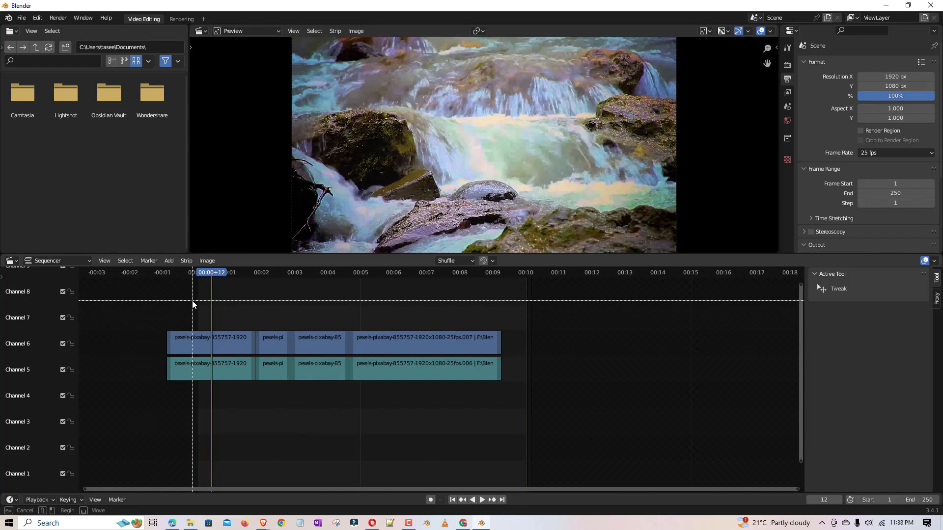
{"action": "mouse_move", "coordinate": [180, 300]}
{"action": "left_mouse_down"}
{"action": "mouse_move", "coordinate": [535, 398]}
{"action": "mouse_move", "coordinate": [563, 432]}
{"action": "mouse_move", "coordinate": [679, 455]}
{"action": "left_mouse_up"}
{"action": "key", "text": "ctrl+alt+p"}
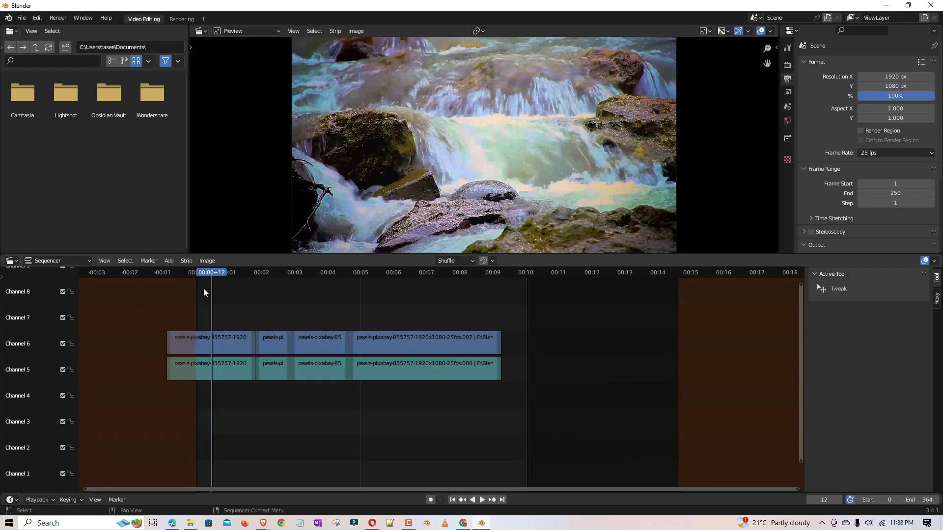
Step: Play the preview range, scrub the playhead to 00:08+23 and jump back to the range's first frame
{"action": "key", "text": "space"}
{"action": "left_click_drag", "start_coordinate": [547, 277], "coordinate": [491, 278]}
{"action": "key", "text": "space"}
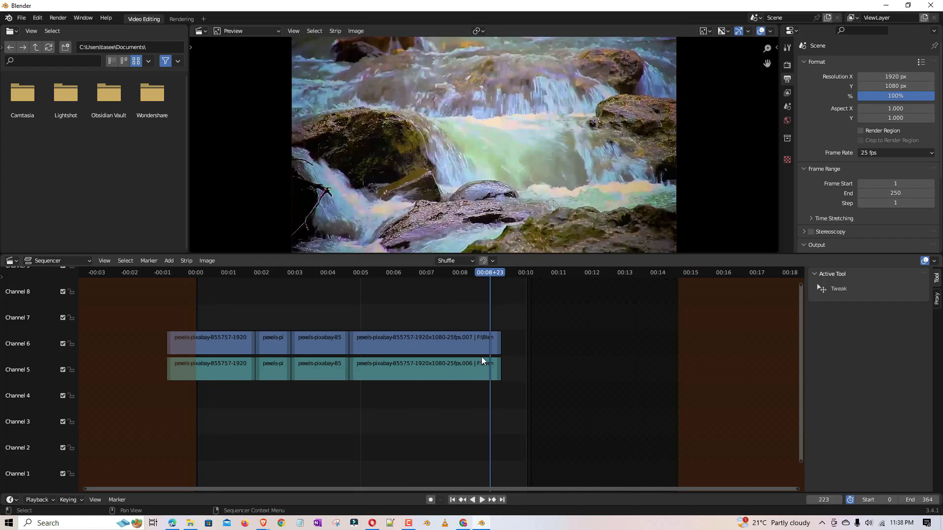
{"action": "key", "text": "shift+Left"}
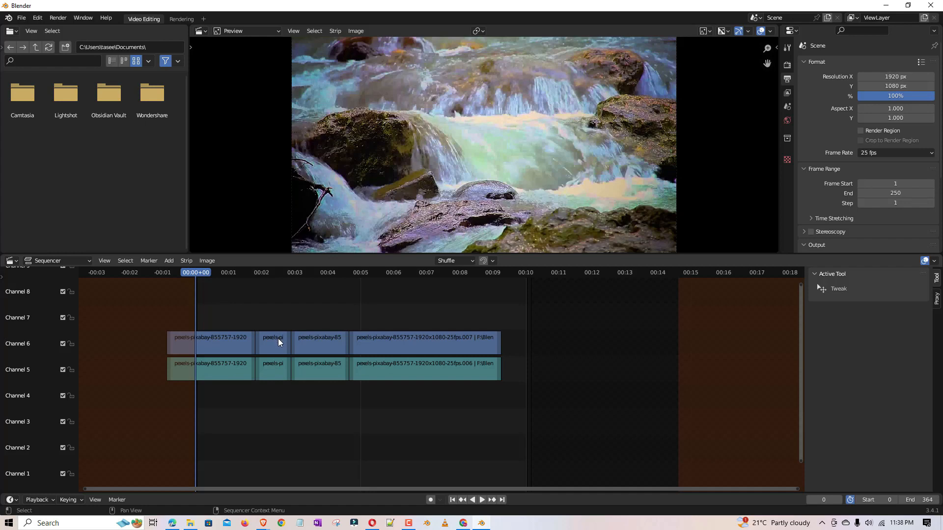
Step: Clear the preview range and define a new one from frame 42 to frame 204
{"action": "key", "text": "alt+p"}
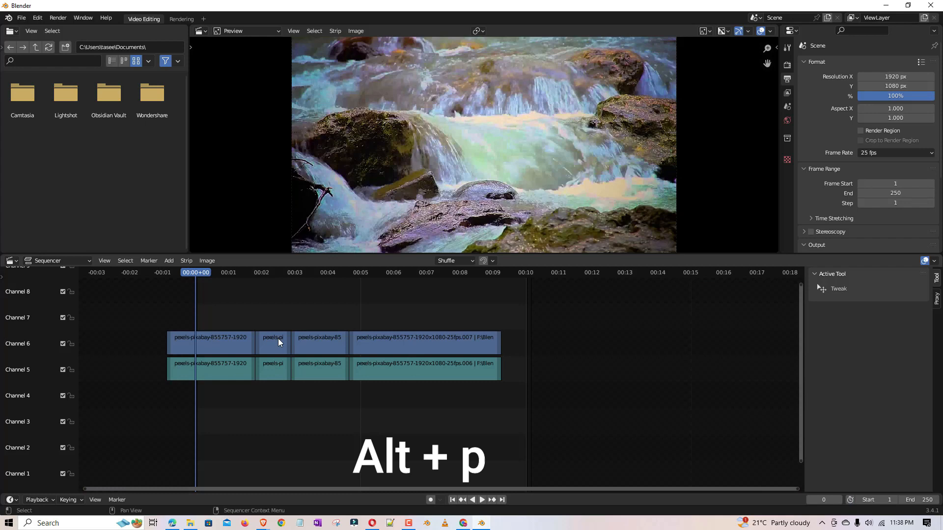
{"action": "key", "text": "b"}
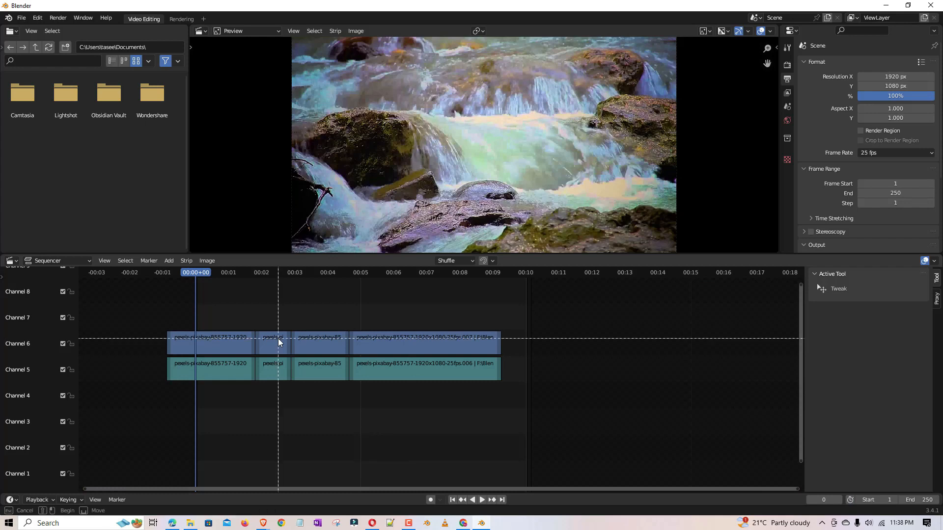
{"action": "mouse_move", "coordinate": [251, 291]}
{"action": "left_mouse_down"}
{"action": "mouse_move", "coordinate": [494, 409]}
{"action": "mouse_move", "coordinate": [467, 464]}
{"action": "left_mouse_up"}
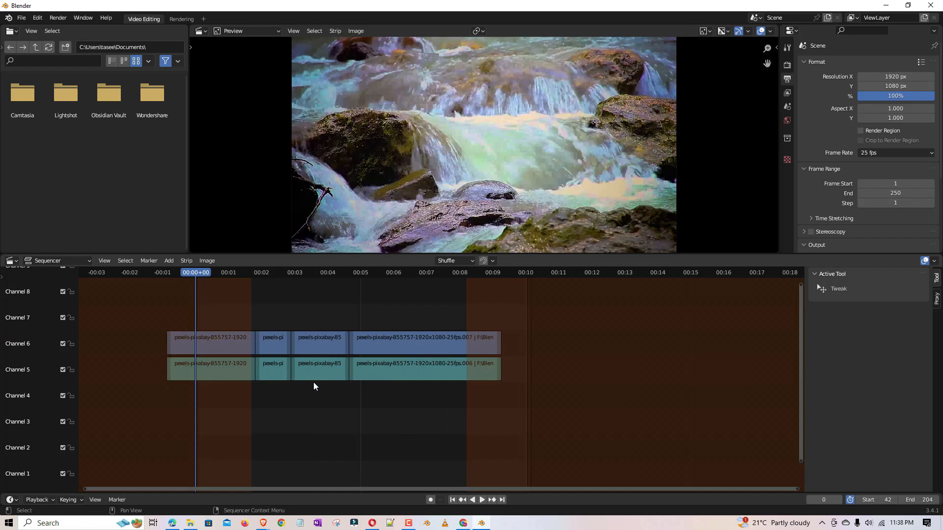
Step: Jump the playhead to the preview range's first frame, 42, and clear the range
{"action": "key", "text": "shift+Left"}
{"action": "key", "text": "shift+Left"}
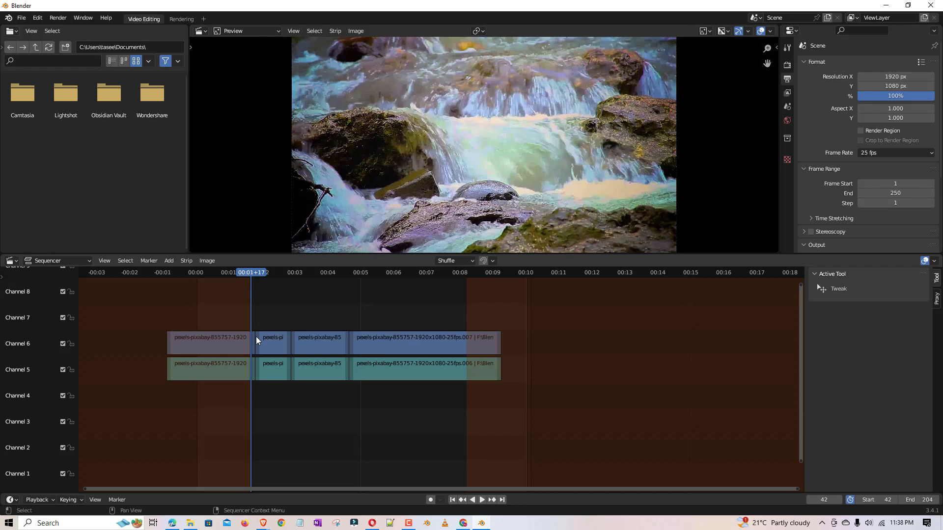
{"action": "key", "text": "alt+p"}
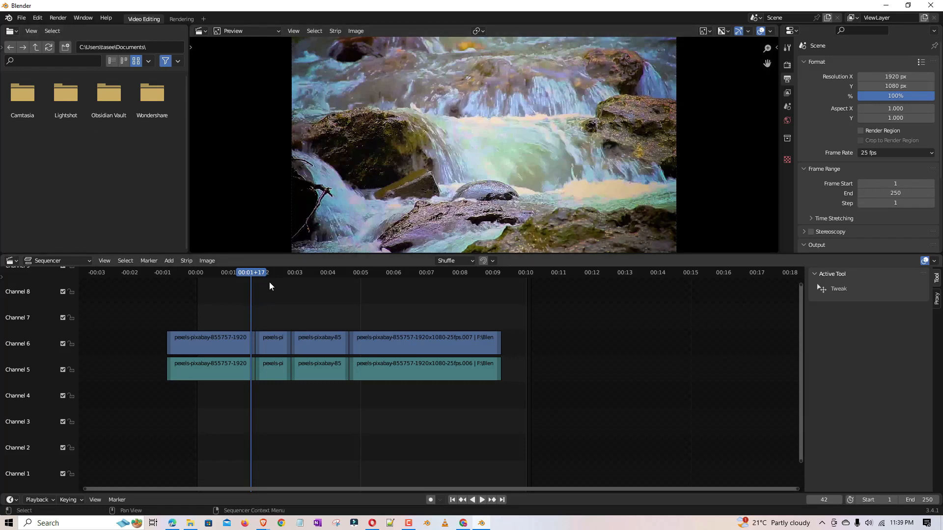
Step: Jump the playhead to end frame 250, then set a preview range from frame 19 to 423 and jump to its end
{"action": "key", "text": "shift+Right"}
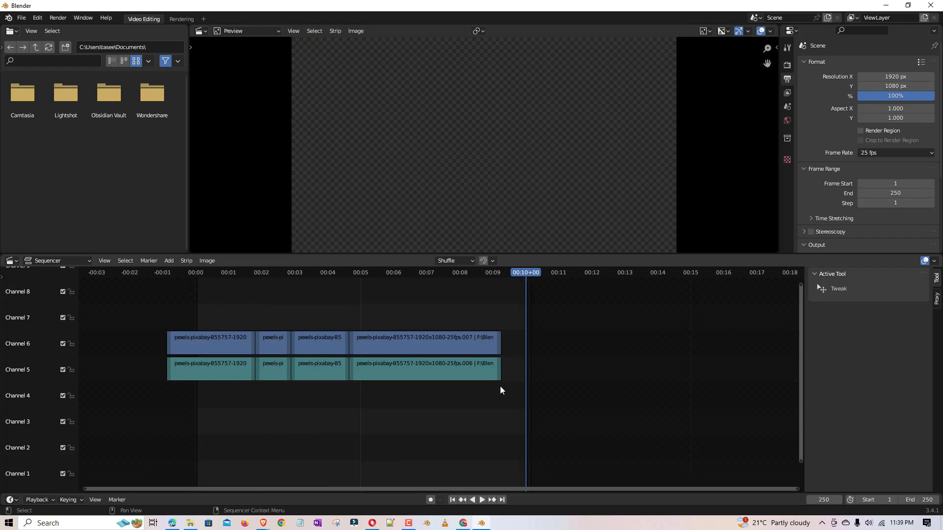
{"action": "key", "text": "b"}
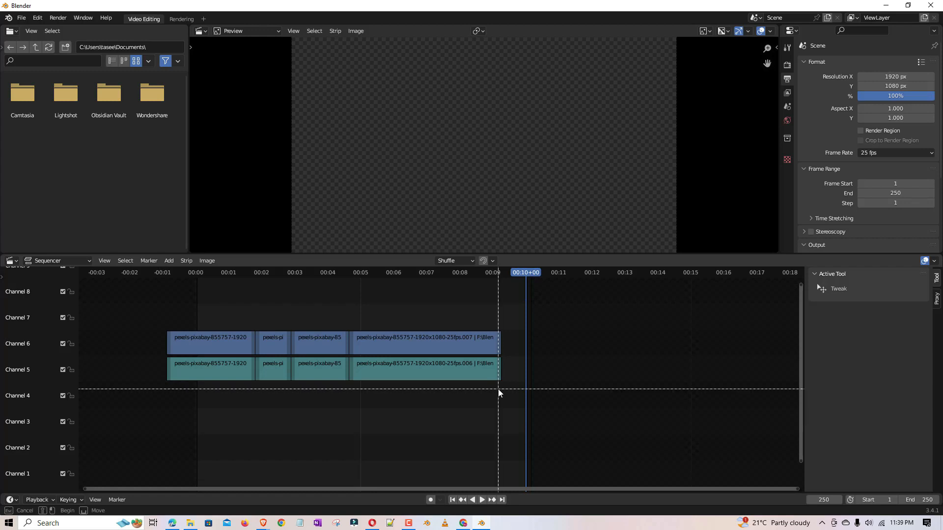
{"action": "left_click_drag", "start_coordinate": [220, 291], "coordinate": [757, 478]}
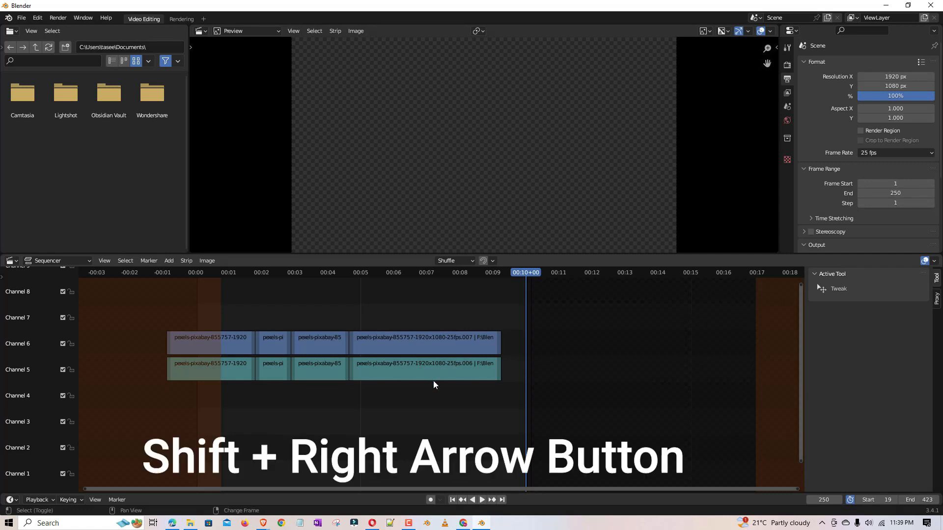
{"action": "key", "text": "shift+Right"}
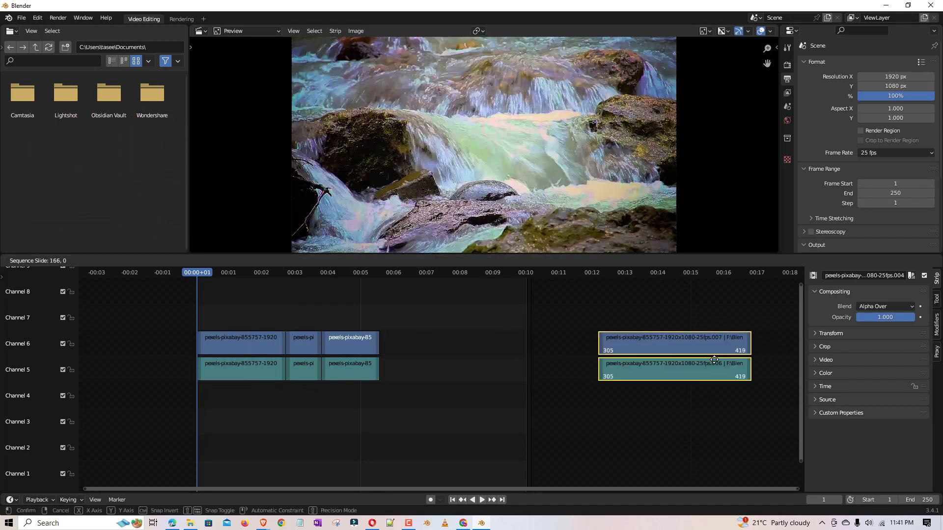
Step: Place the last strip pair at frame 305 and shift the first three pairs to start just before 00:03, leaving gaps
{"action": "left_click", "coordinate": [714, 360]}
{"action": "left_click_drag", "start_coordinate": [383, 313], "coordinate": [397, 364]}
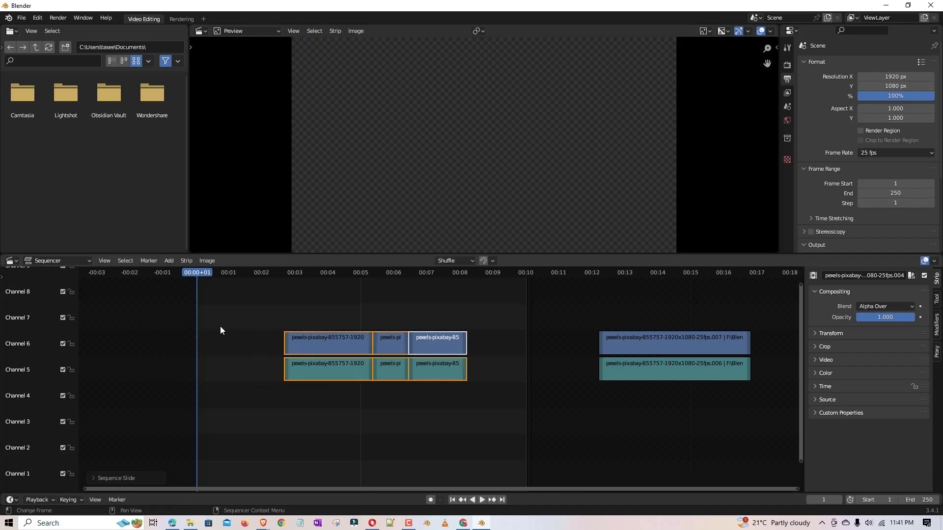
{"action": "left_click", "coordinate": [212, 363]}
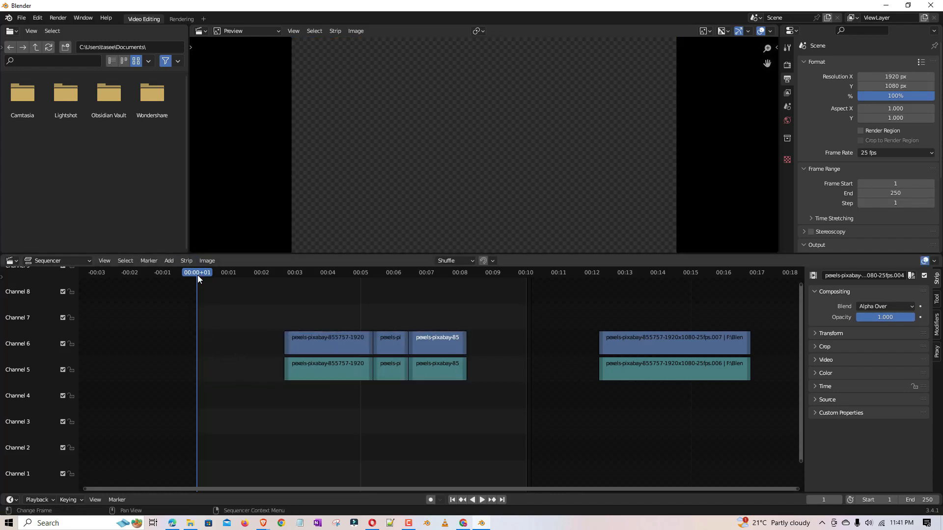
Step: Remove the gap before the first strips and then the gap before the last video and audio pair
{"action": "left_click_drag", "start_coordinate": [225, 370], "coordinate": [238, 339]}
{"action": "left_click_drag", "start_coordinate": [310, 322], "coordinate": [354, 423]}
{"action": "mouse_move", "coordinate": [310, 338]}
{"action": "left_mouse_down"}
{"action": "mouse_move", "coordinate": [226, 339]}
{"action": "mouse_move", "coordinate": [327, 346]}
{"action": "left_mouse_up"}
{"action": "left_click", "coordinate": [266, 329]}
{"action": "key", "text": "BackSpace"}
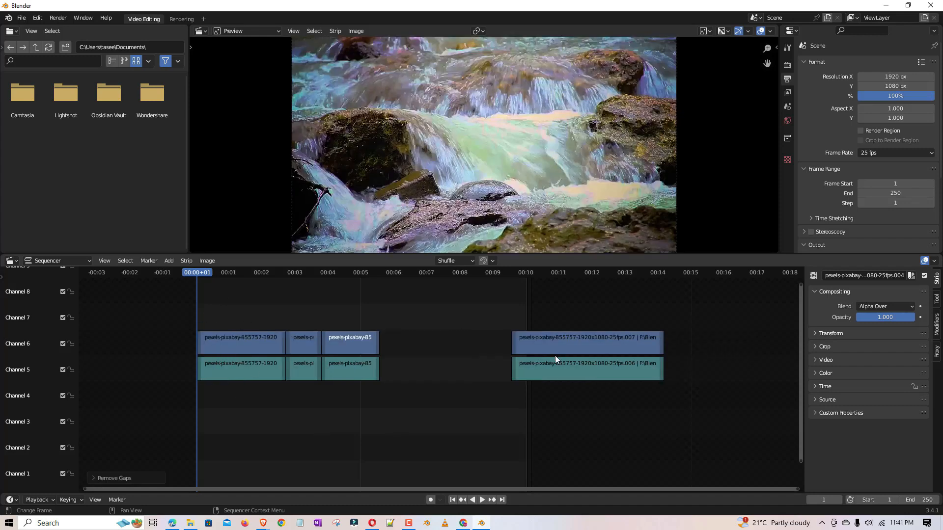
{"action": "key", "text": "BackSpace"}
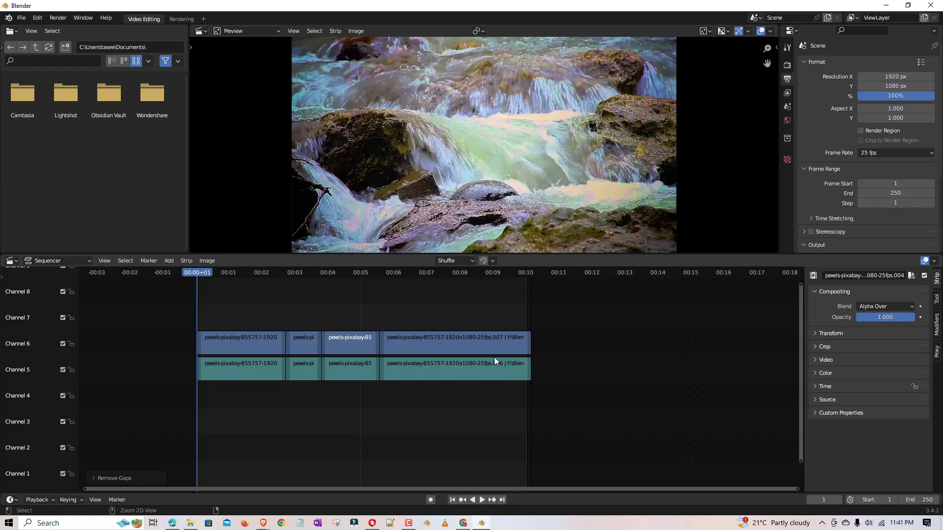
Step: Undo both gap removals, then remove the gap before the first strips and the gap before the last pair again
{"action": "key", "text": "ctrl+z"}
{"action": "key", "text": "ctrl+z"}
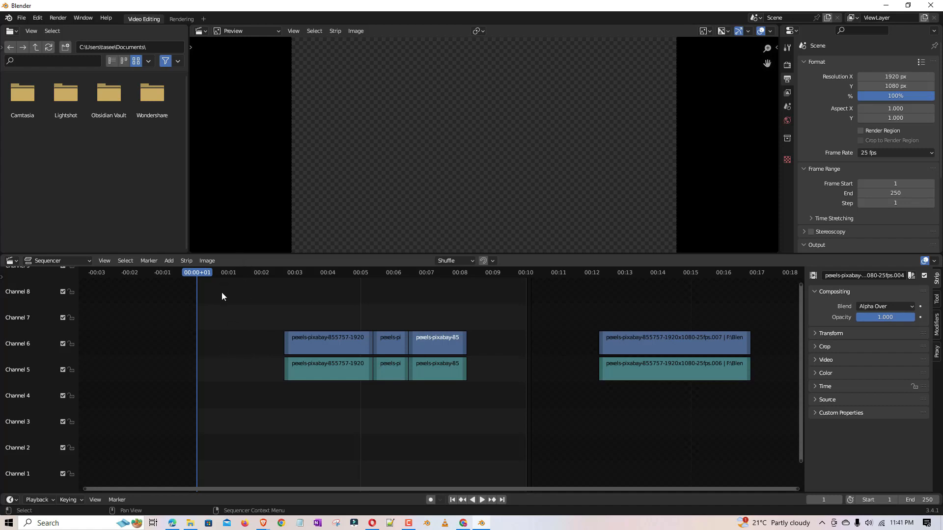
{"action": "key", "text": "BackSpace"}
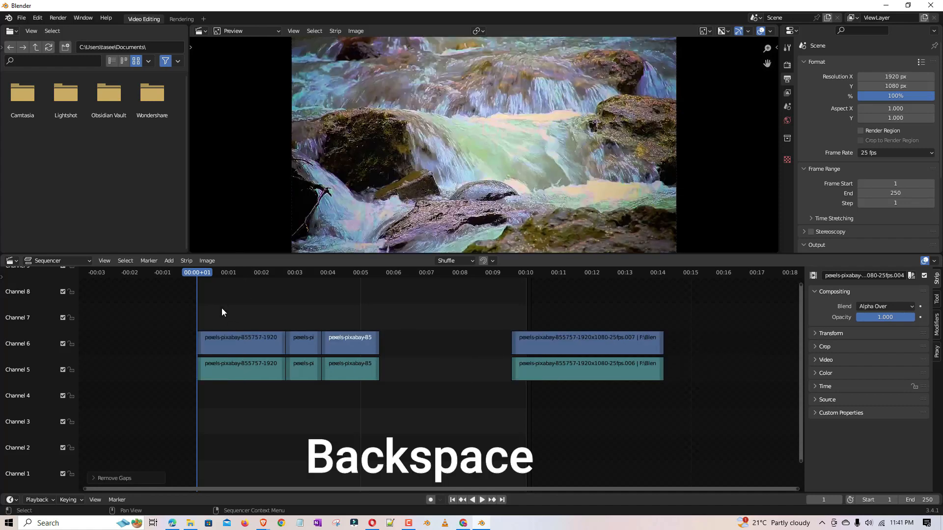
{"action": "key", "text": "BackSpace"}
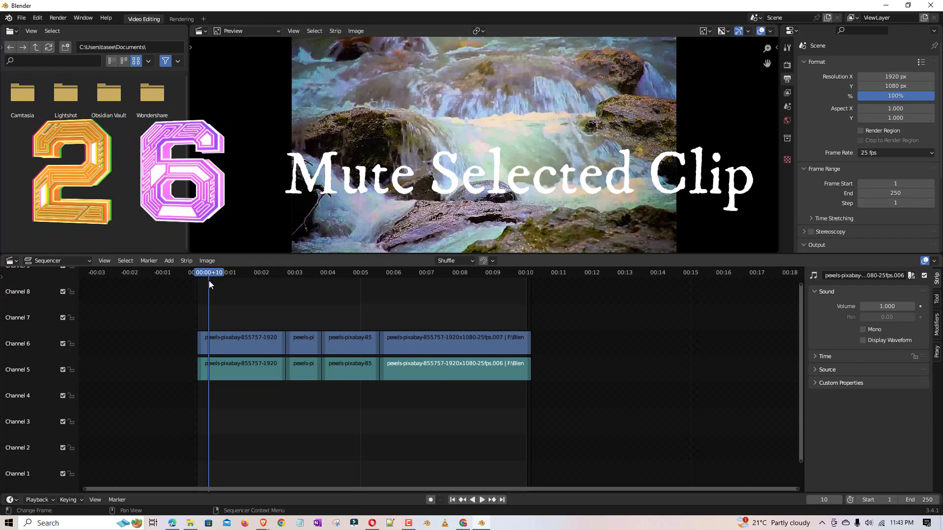
Step: Play the opening of the sequence with its sound, replay it from near the start, and return the playhead to frame 2
{"action": "left_click", "coordinate": [483, 500]}
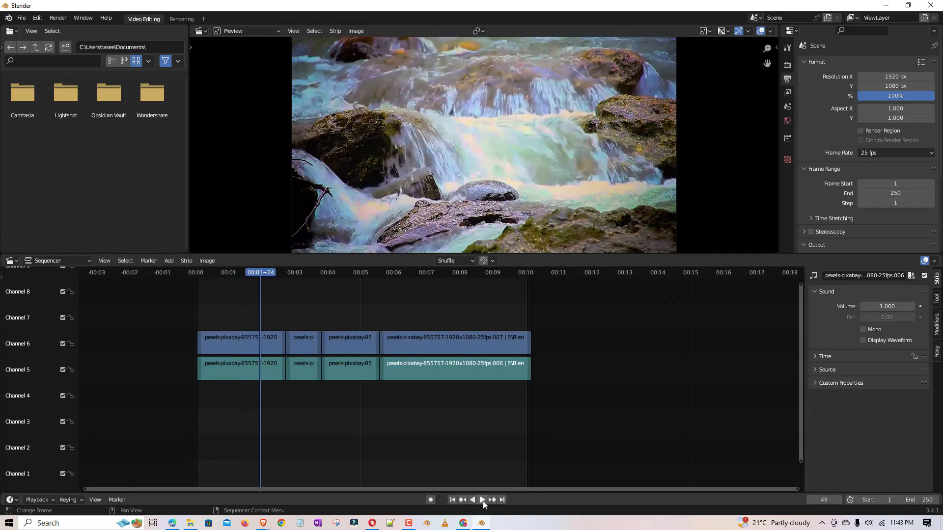
{"action": "left_click", "coordinate": [210, 274]}
{"action": "key", "text": "space"}
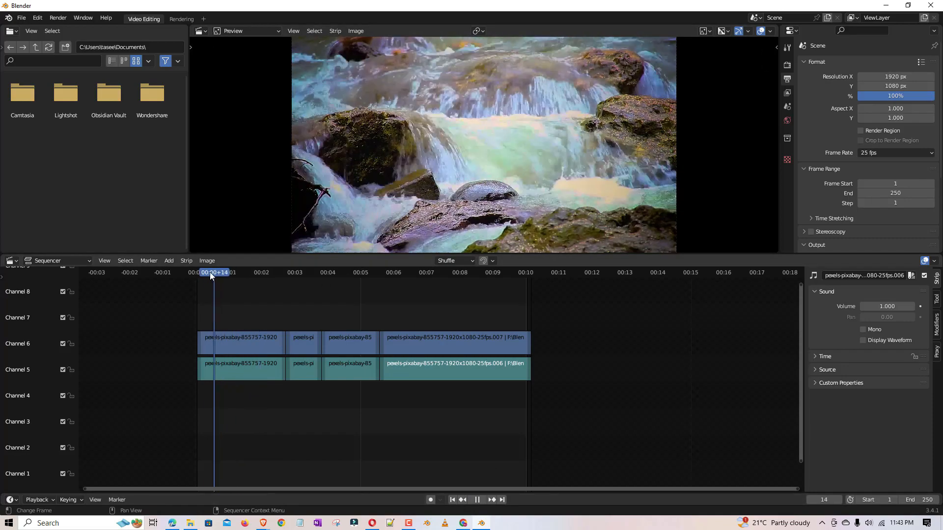
{"action": "left_click", "coordinate": [199, 273]}
{"action": "key", "text": "space"}
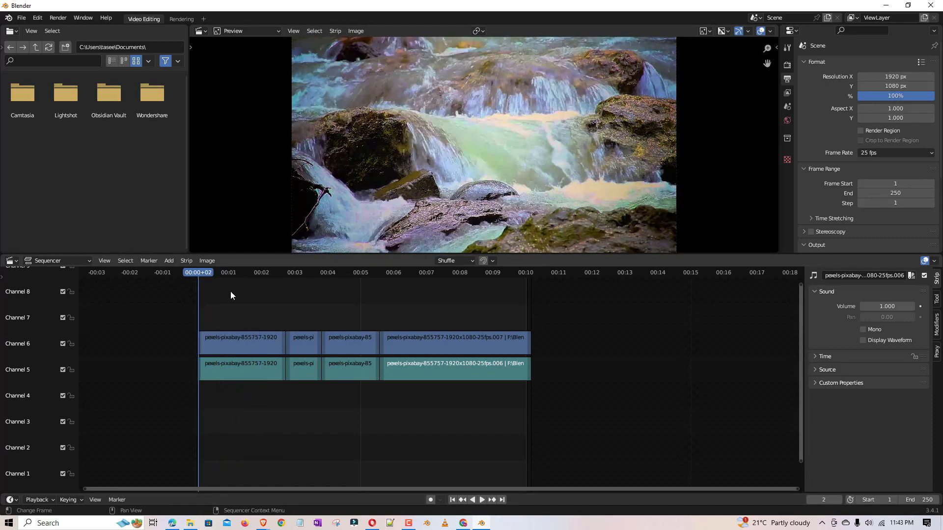
Step: Mute all four audio strips in Channel 5, play the sequence to check the sound, and deselect the strips
{"action": "left_click_drag", "start_coordinate": [458, 418], "coordinate": [266, 388]}
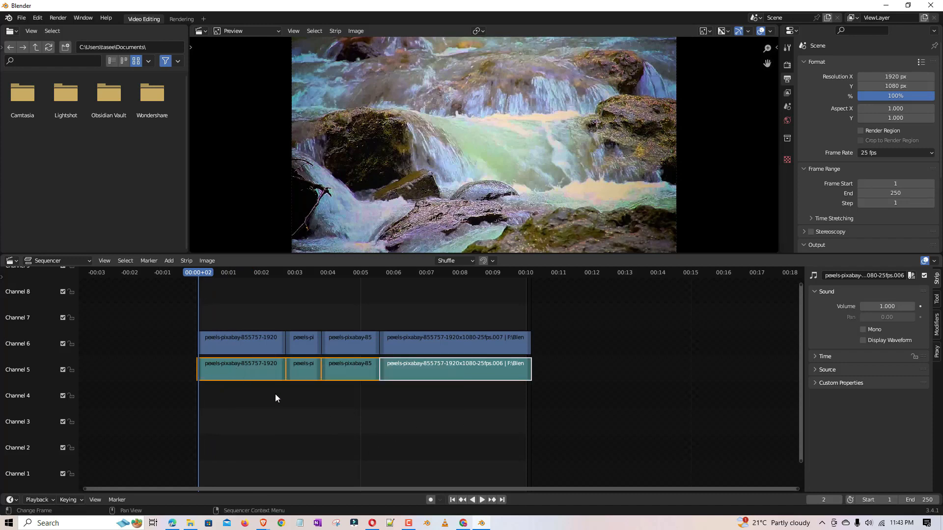
{"action": "key", "text": "h"}
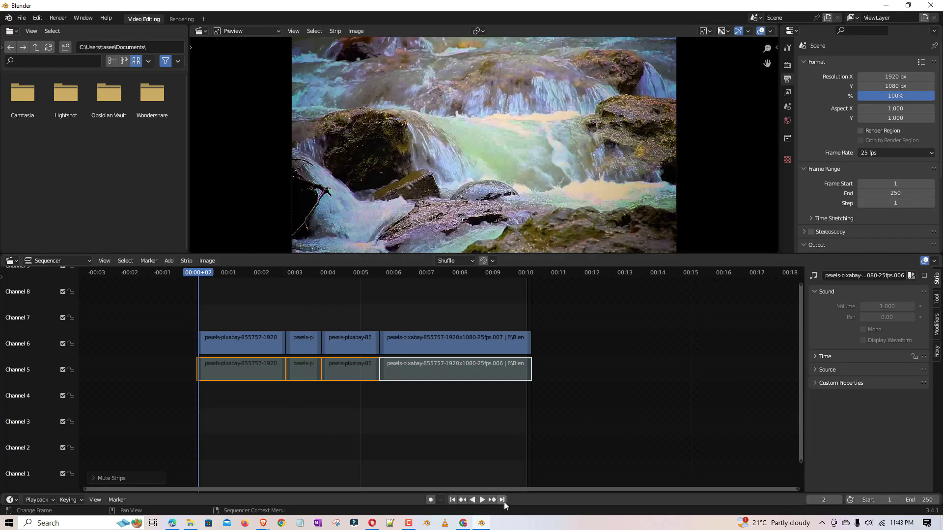
{"action": "left_click", "coordinate": [479, 501]}
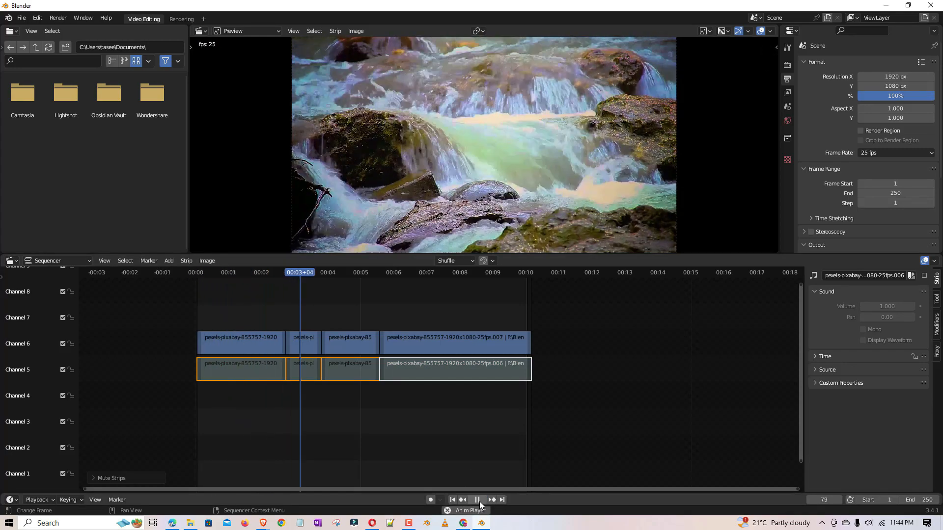
{"action": "left_click", "coordinate": [479, 501]}
{"action": "left_click", "coordinate": [435, 430]}
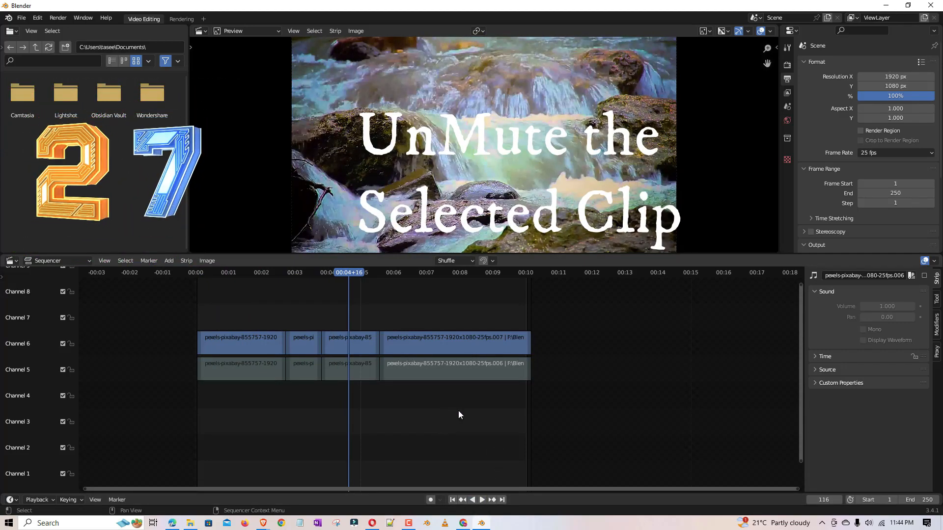
Step: Unmute the four audio strips in Channel 5 and play the sequence briefly to check the sound
{"action": "left_click_drag", "start_coordinate": [511, 410], "coordinate": [217, 361]}
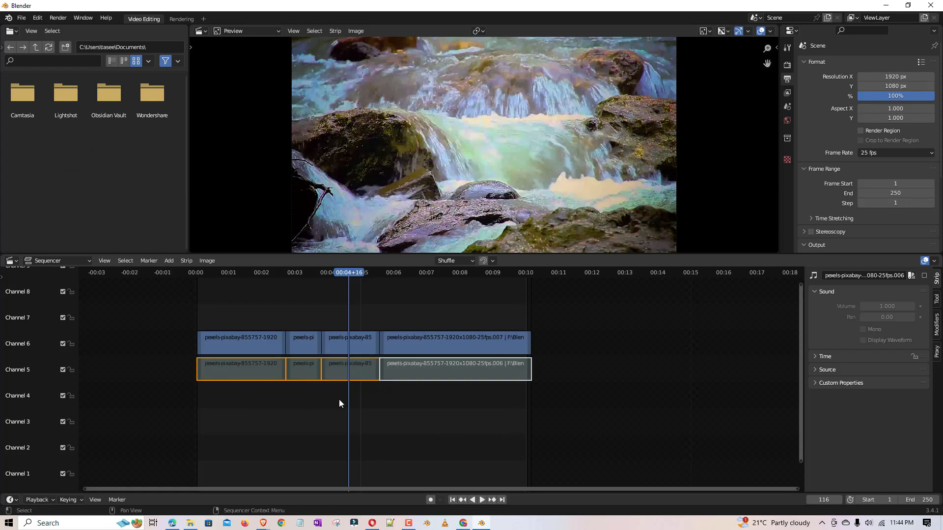
{"action": "key", "text": "alt+h"}
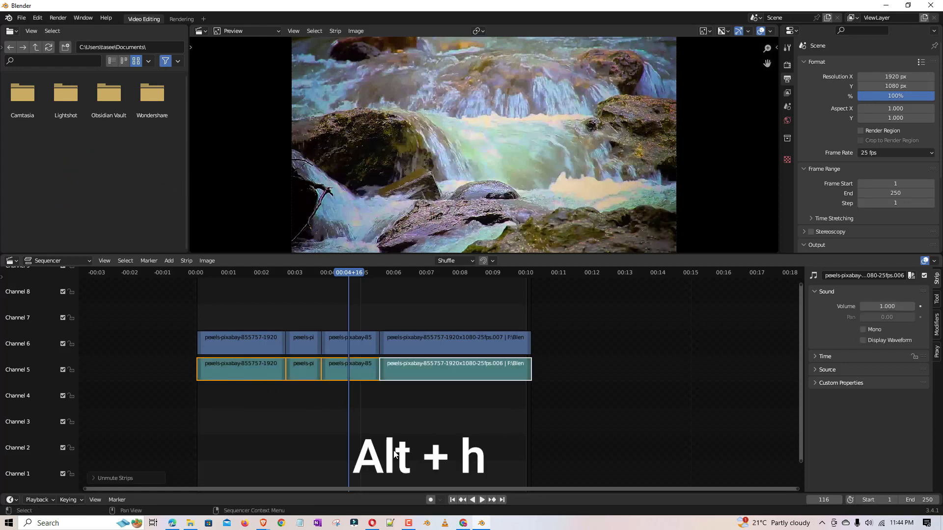
{"action": "left_click", "coordinate": [482, 500]}
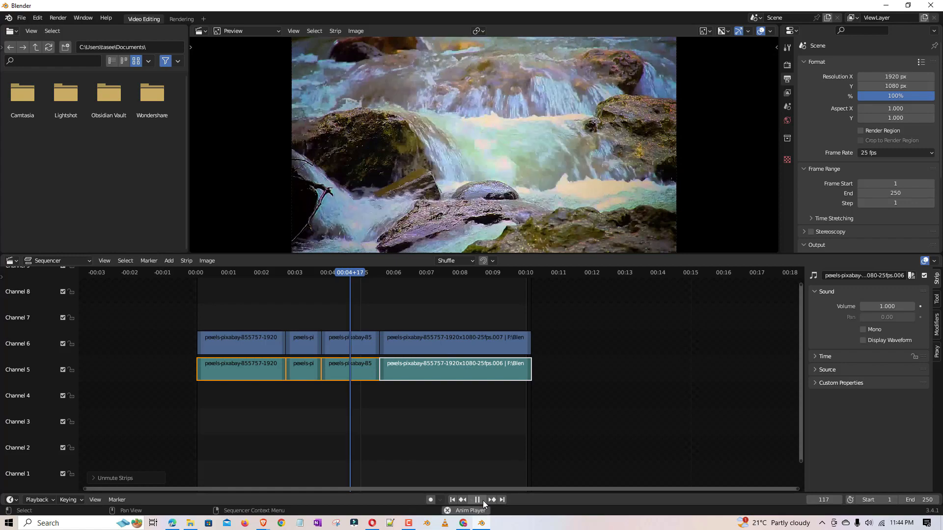
{"action": "left_click", "coordinate": [482, 500]}
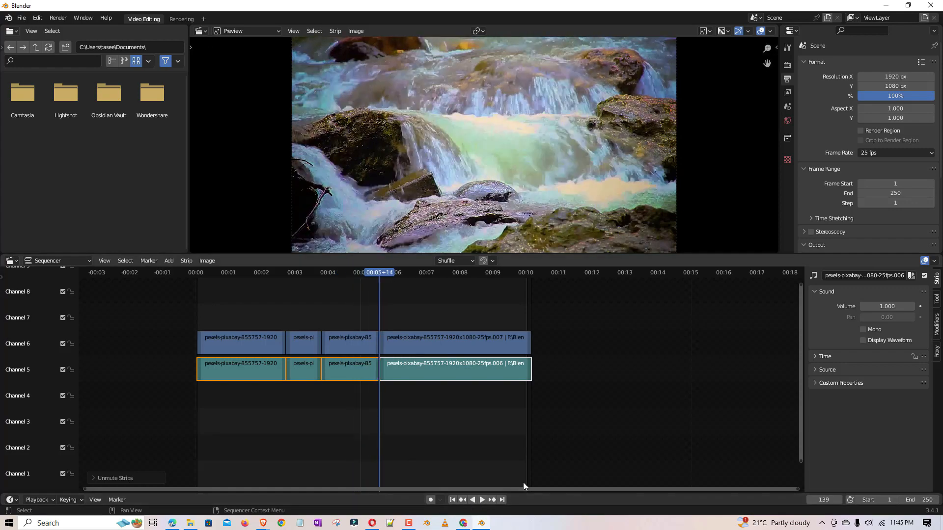
{"action": "key", "text": "h"}
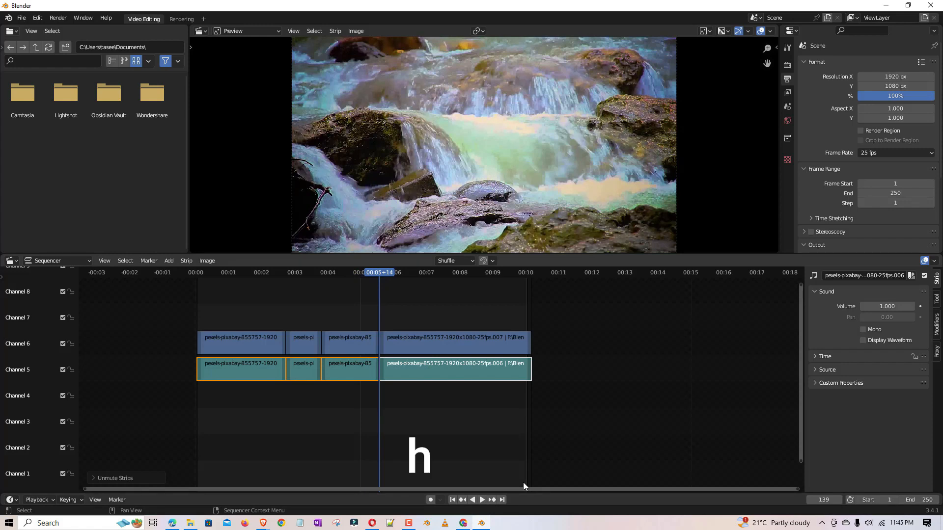
{"action": "key", "text": "alt+h"}
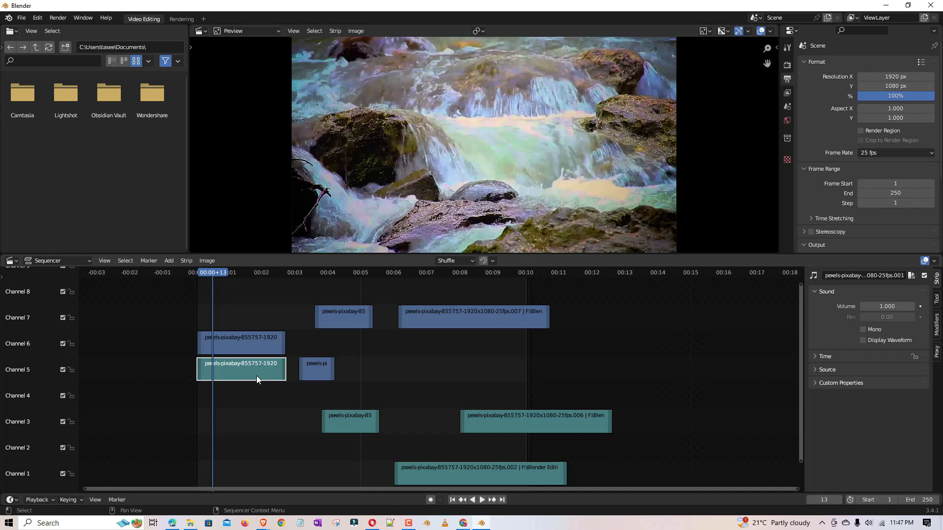
Step: Mute every strip except the selected first audio strip in Channel 5 and play the sequence to check it
{"action": "key", "text": "shift+h"}
{"action": "key", "text": "shift+h"}
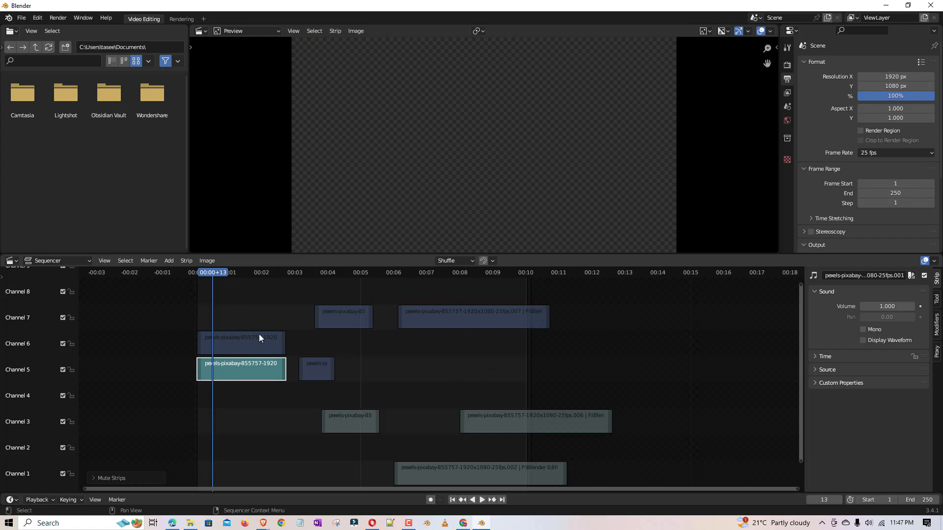
{"action": "left_click", "coordinate": [482, 500]}
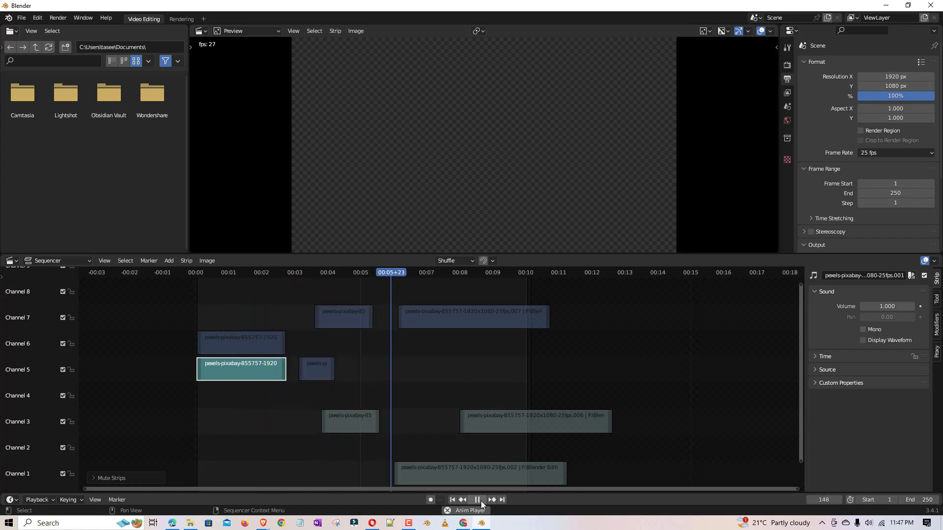
{"action": "left_click", "coordinate": [481, 500]}
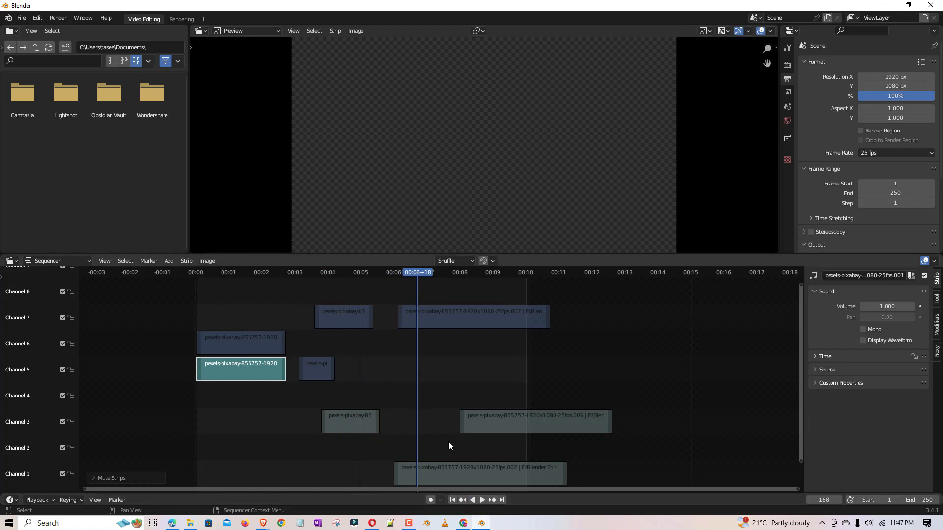
Step: Return the playhead to frame 2, unmute all the unselected strips, and play the sequence to check them
{"action": "left_click_drag", "start_coordinate": [415, 272], "coordinate": [278, 271]}
{"action": "left_click_drag", "start_coordinate": [279, 271], "coordinate": [198, 271]}
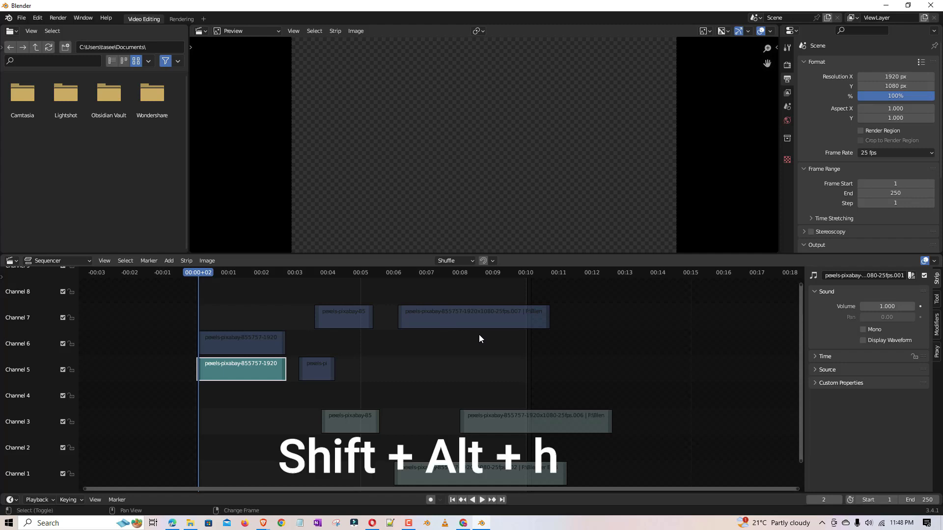
{"action": "key", "text": "shift+alt+h"}
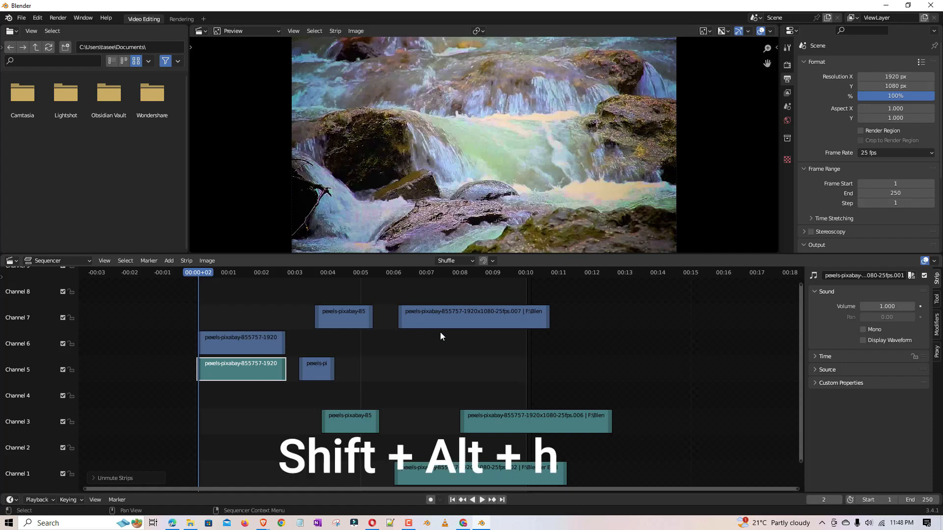
{"action": "left_click", "coordinate": [482, 500]}
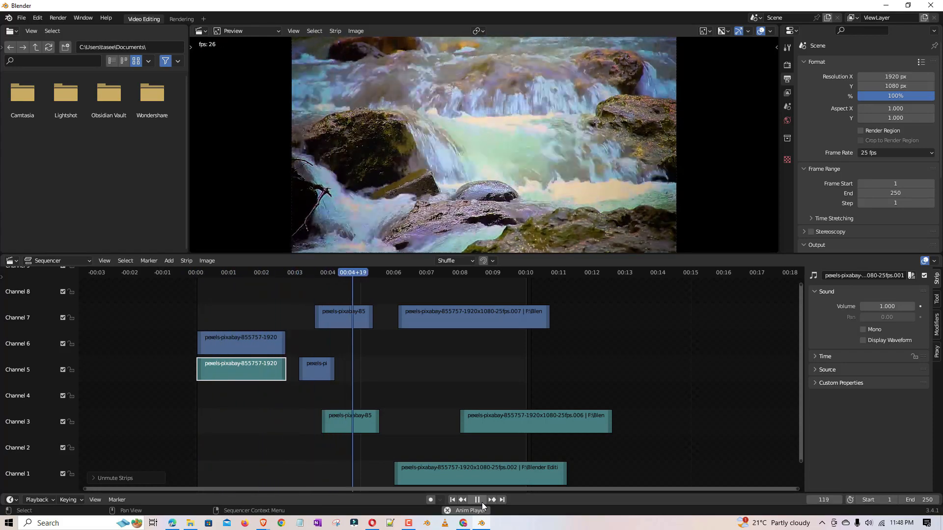
{"action": "left_click", "coordinate": [482, 500]}
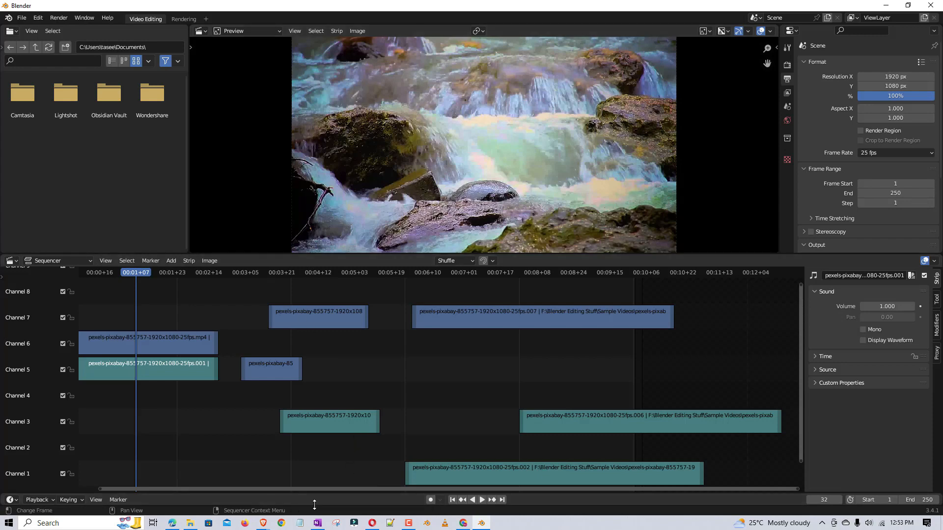
Step: Add timeline markers at frames 44, 111 and 213
{"action": "scroll", "coordinate": [315, 488], "scroll_direction": "left", "scroll_amount": 2, "text": "ctrl"}
{"action": "left_click", "coordinate": [181, 272]}
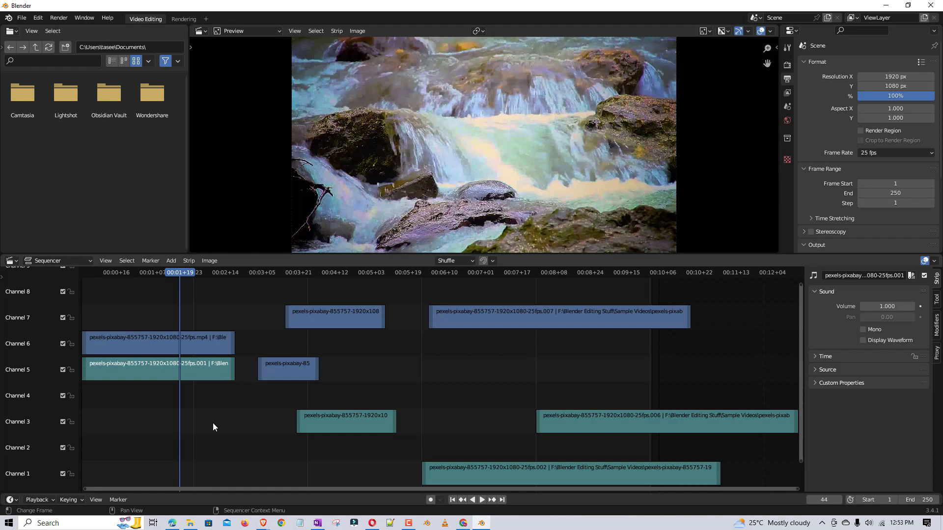
{"action": "key", "text": "m"}
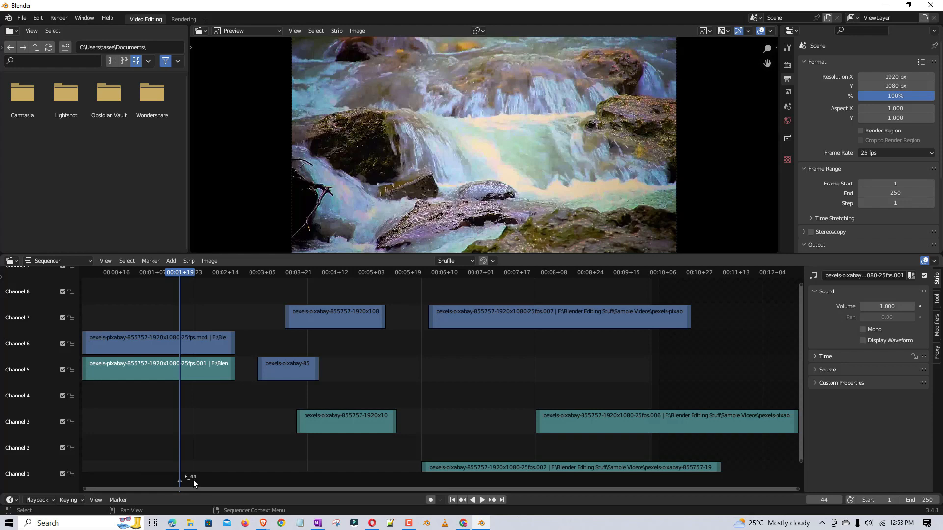
{"action": "left_click", "coordinate": [333, 274]}
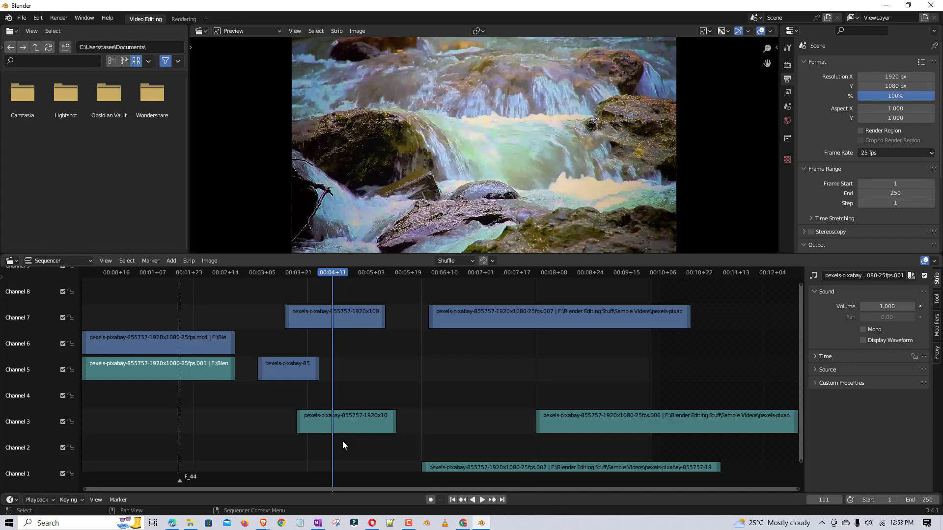
{"action": "key", "text": "m"}
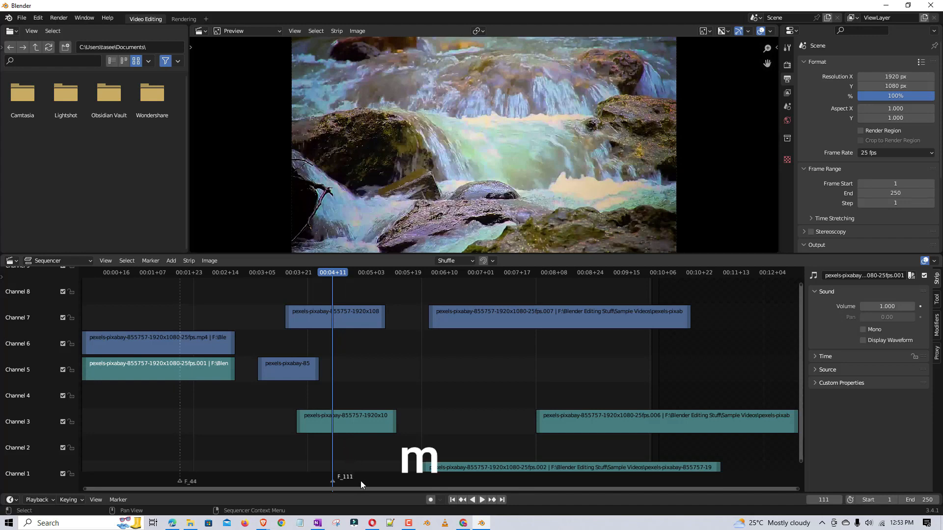
{"action": "left_click", "coordinate": [565, 273]}
{"action": "key", "text": "m"}
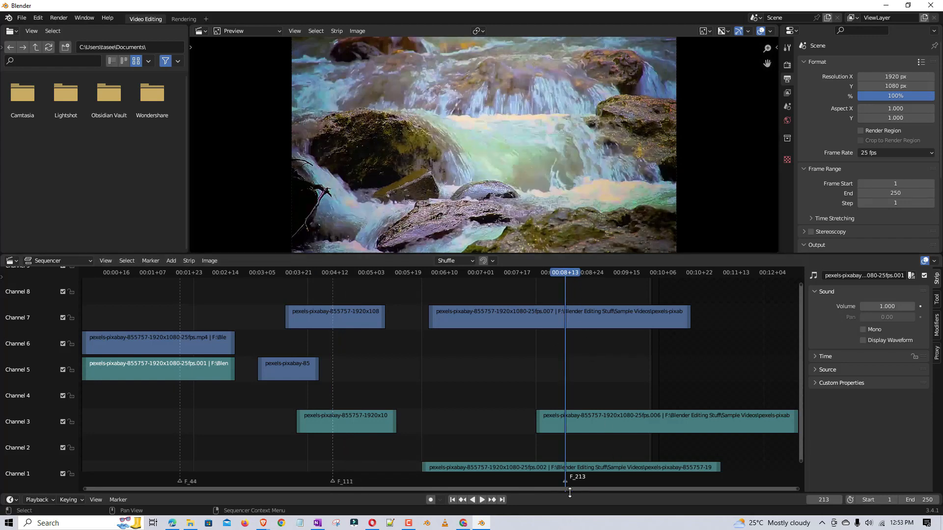